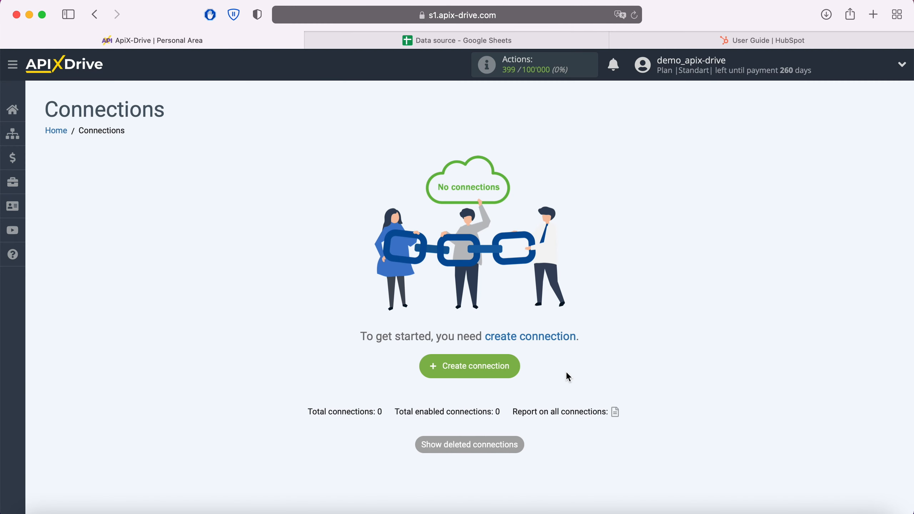
Step: Create a new connection with Google Sheets as the data source system
{"action": "left_click", "coordinate": [513, 368]}
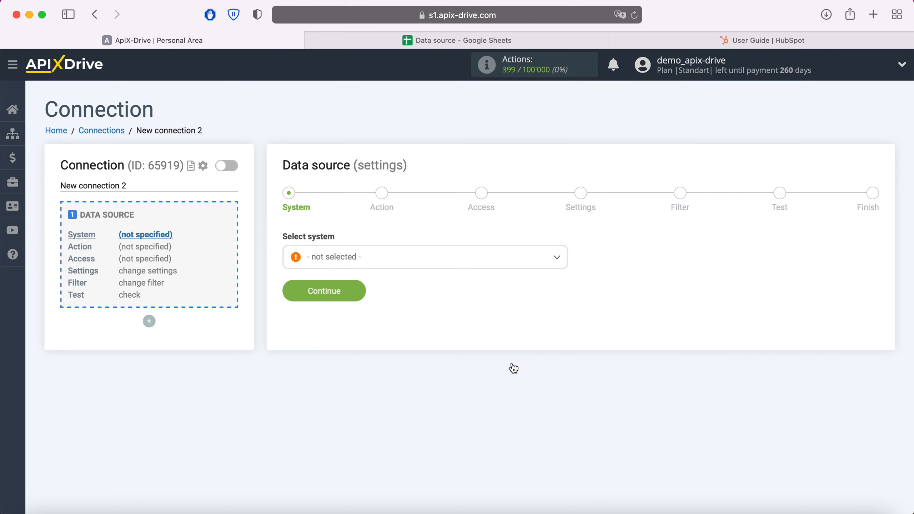
{"action": "left_click", "coordinate": [414, 263]}
{"action": "scroll", "coordinate": [432, 358], "scroll_direction": "down", "scroll_amount": 8}
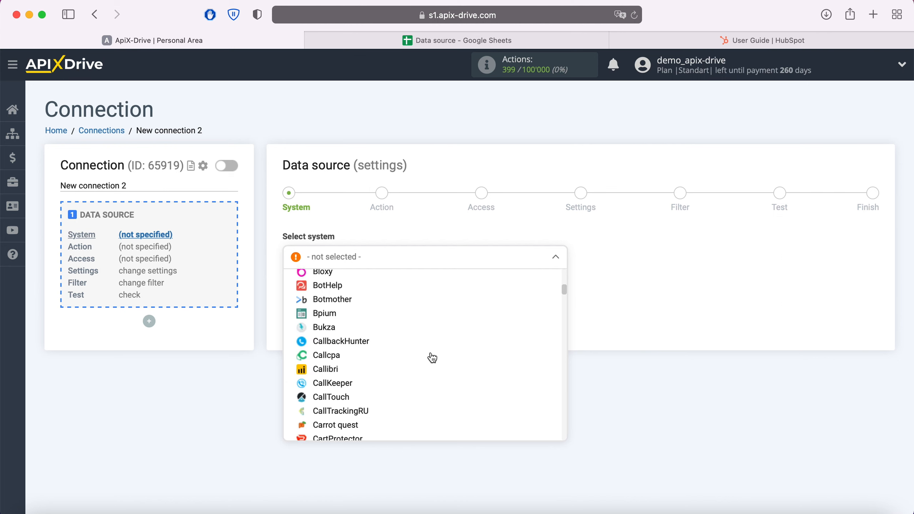
{"action": "scroll", "coordinate": [432, 357], "scroll_direction": "down", "scroll_amount": 15}
{"action": "left_click", "coordinate": [431, 371]}
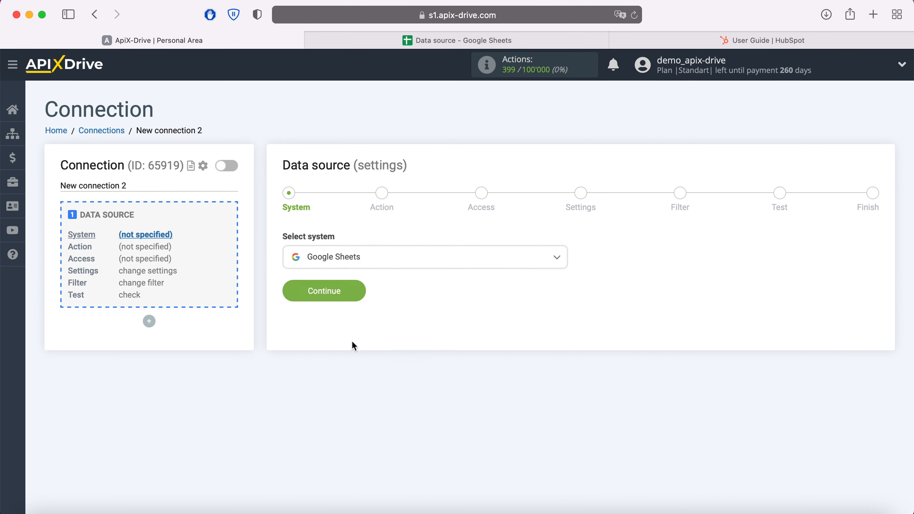
{"action": "left_click", "coordinate": [355, 296]}
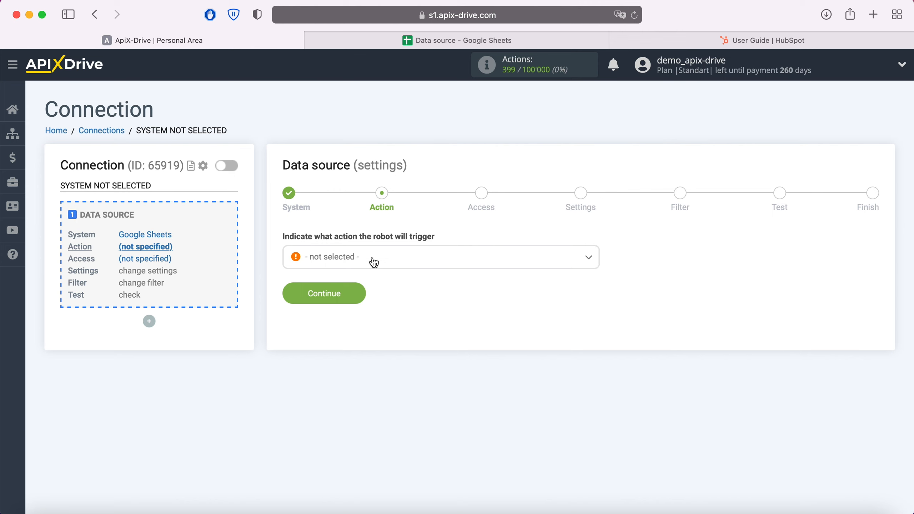
Step: Set the data source action to Get Rows (new) and proceed to the access stage
{"action": "left_click", "coordinate": [373, 262]}
{"action": "left_click", "coordinate": [363, 336]}
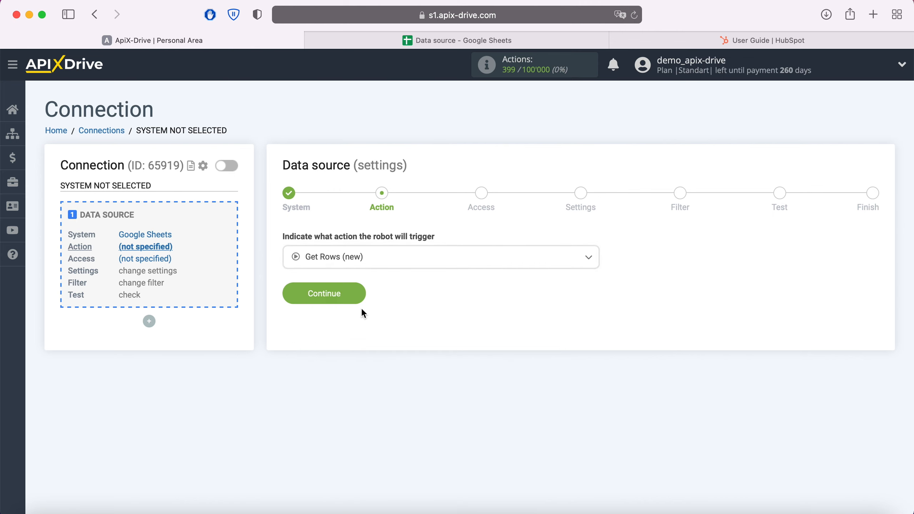
{"action": "left_click", "coordinate": [356, 295]}
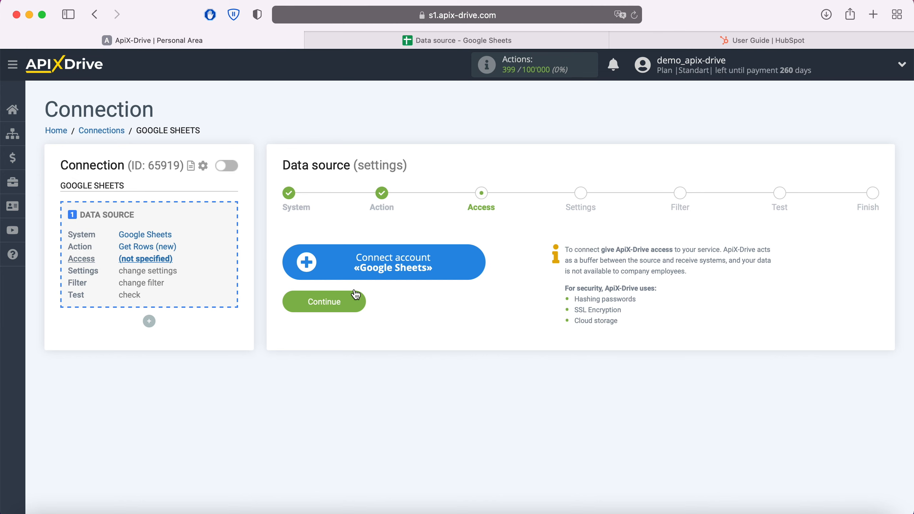
Step: Start connecting a Google Sheets account and sign in to Google with the saved e-mail and account password
{"action": "left_click", "coordinate": [481, 261]}
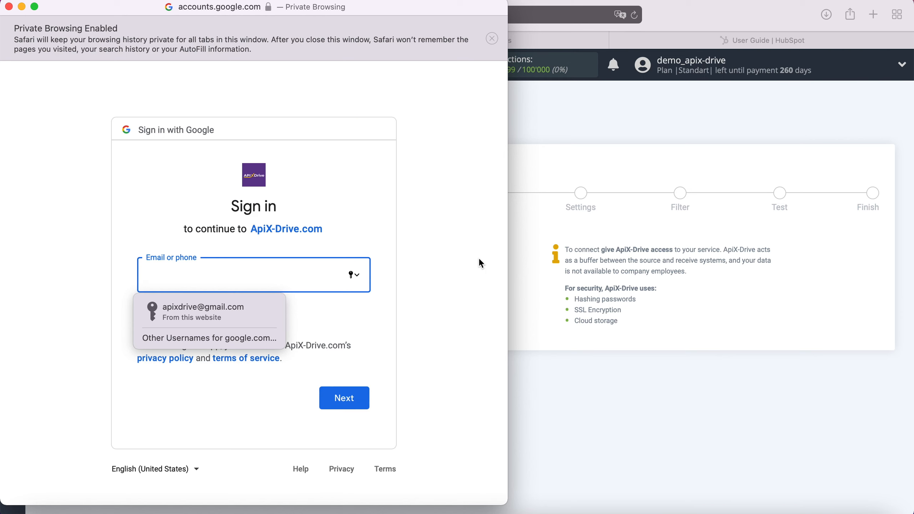
{"action": "left_click", "coordinate": [227, 321]}
{"action": "left_click", "coordinate": [345, 398]}
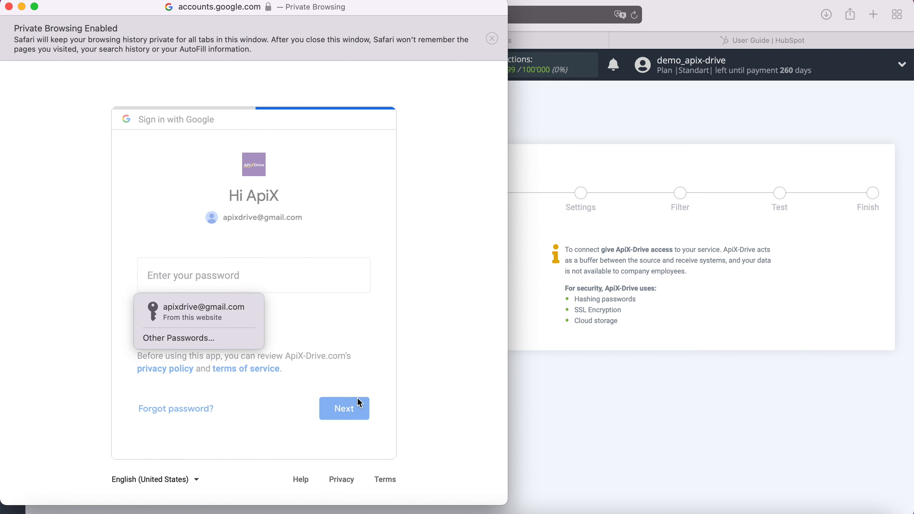
{"action": "left_click", "coordinate": [232, 309]}
{"action": "left_click", "coordinate": [363, 408]}
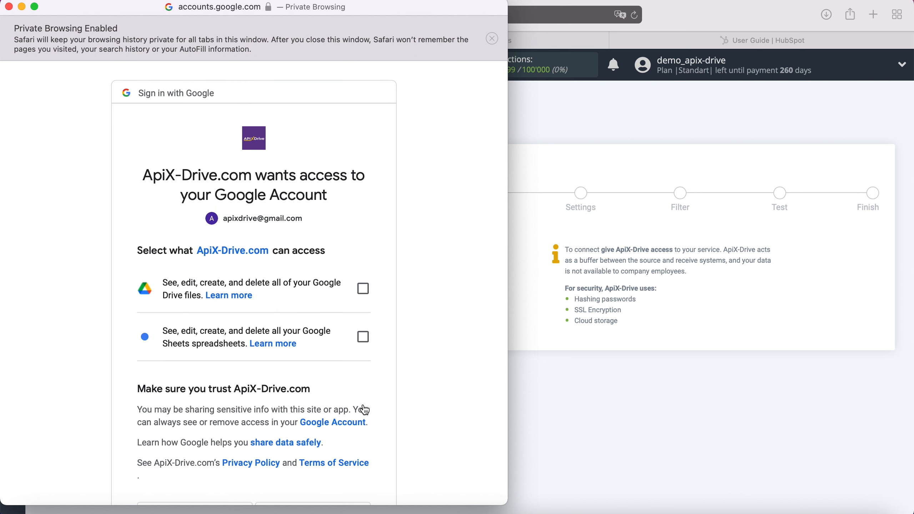
Step: Grant ApiX-Drive.com access to all Google Drive files and Google Sheets spreadsheets
{"action": "left_click", "coordinate": [363, 289]}
{"action": "left_click", "coordinate": [363, 337]}
{"action": "scroll", "coordinate": [364, 339], "scroll_direction": "down", "scroll_amount": 2}
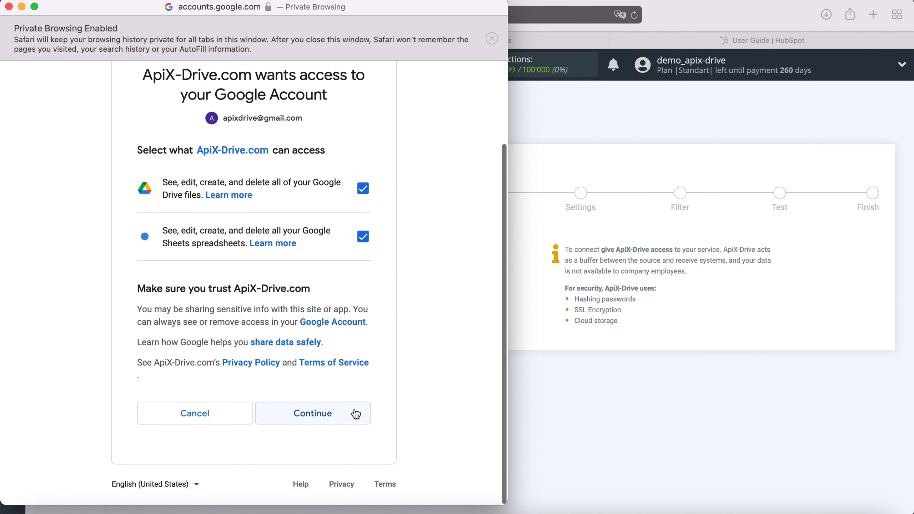
{"action": "left_click", "coordinate": [354, 410]}
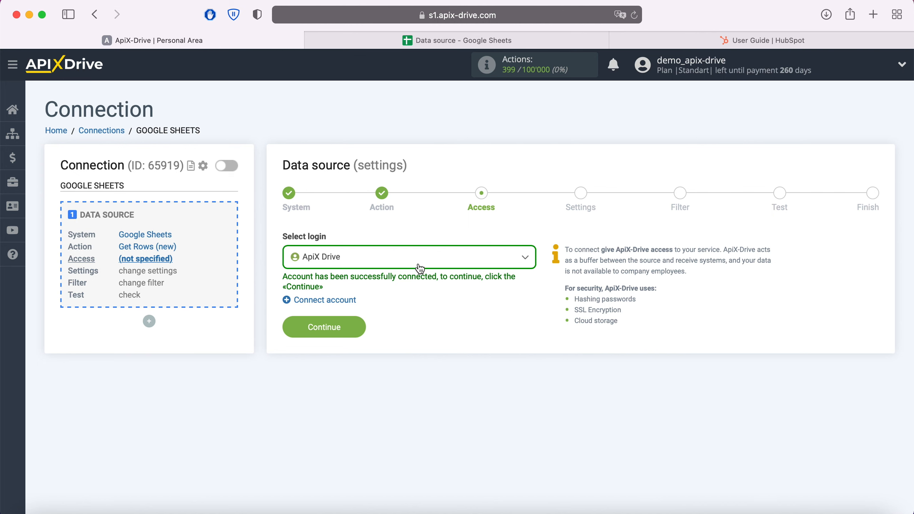
Step: Choose the connected ApiX Drive login for the data source and proceed to its settings
{"action": "left_click", "coordinate": [418, 266]}
{"action": "left_click", "coordinate": [353, 338]}
{"action": "left_click", "coordinate": [353, 333]}
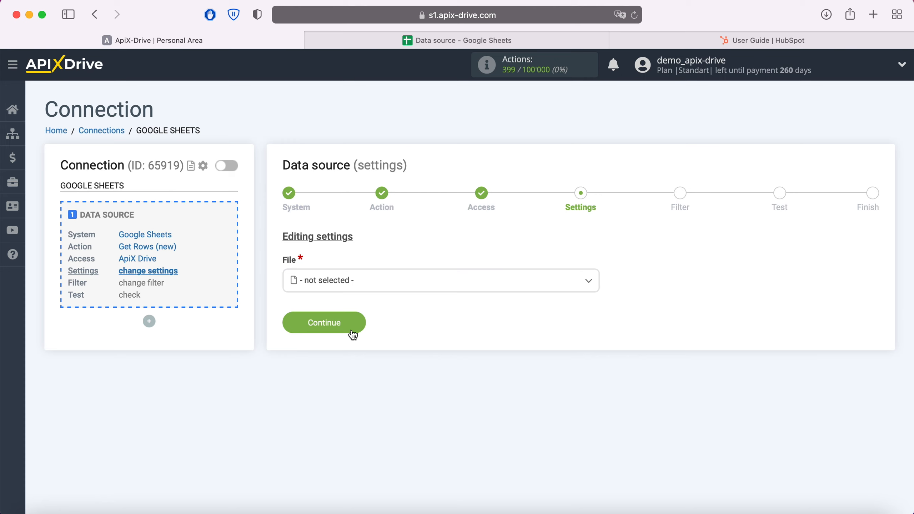
Step: Select the "Data source" file and its "Data source" sheet as the table to load rows from
{"action": "left_click", "coordinate": [336, 282]}
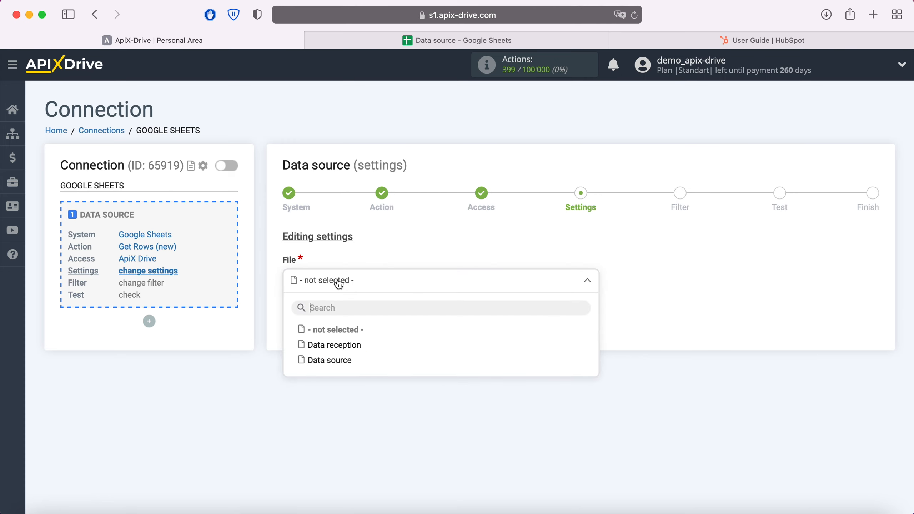
{"action": "left_click", "coordinate": [338, 359]}
{"action": "left_click", "coordinate": [336, 340]}
{"action": "left_click", "coordinate": [335, 400]}
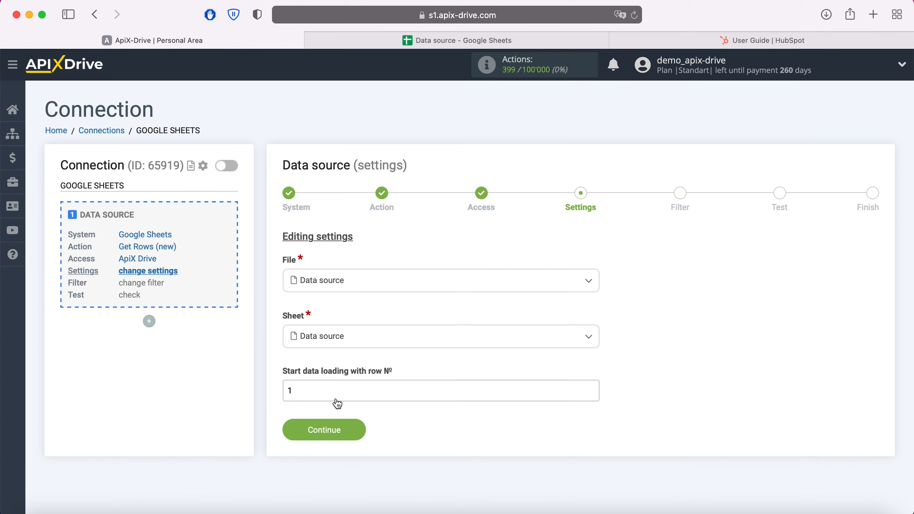
Step: Check the spreadsheet's first data row, then set data loading to start with row 2 and save the settings
{"action": "left_click", "coordinate": [417, 42]}
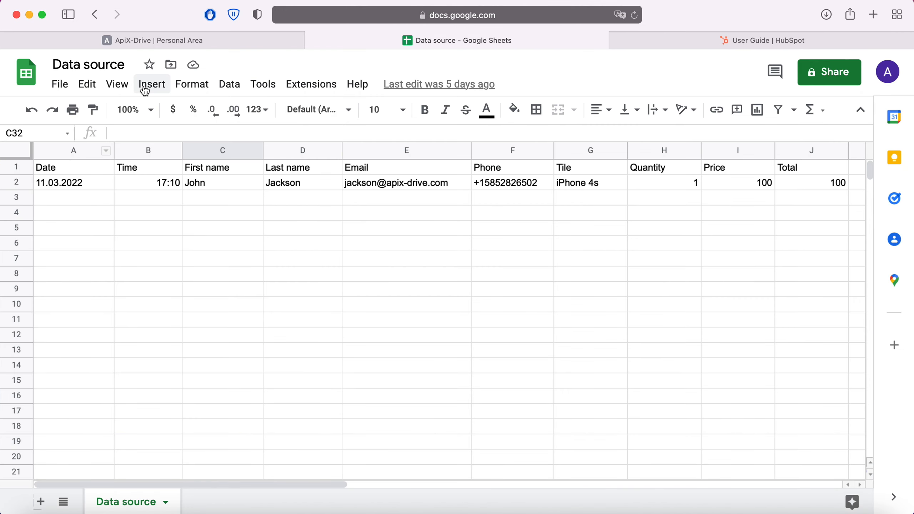
{"action": "left_click", "coordinate": [175, 41]}
{"action": "double_click", "coordinate": [297, 389]}
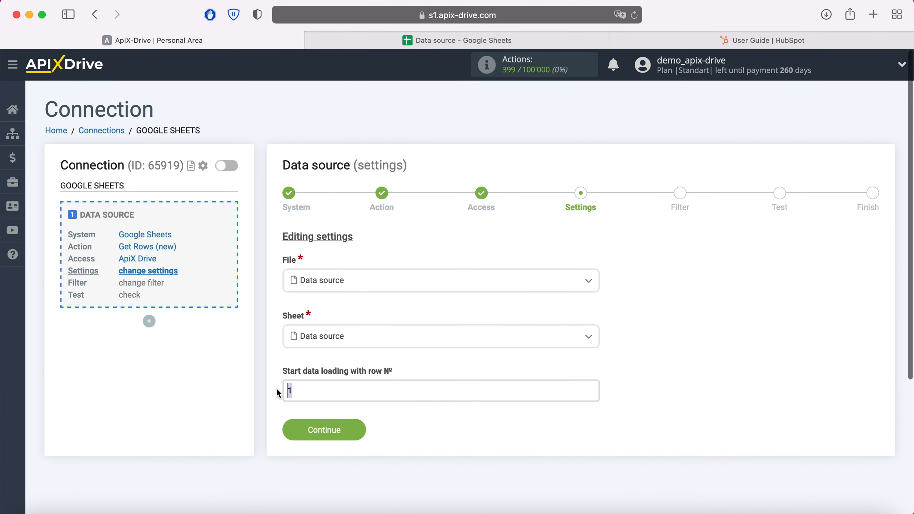
{"action": "type", "text": "2"}
{"action": "left_click", "coordinate": [361, 431]}
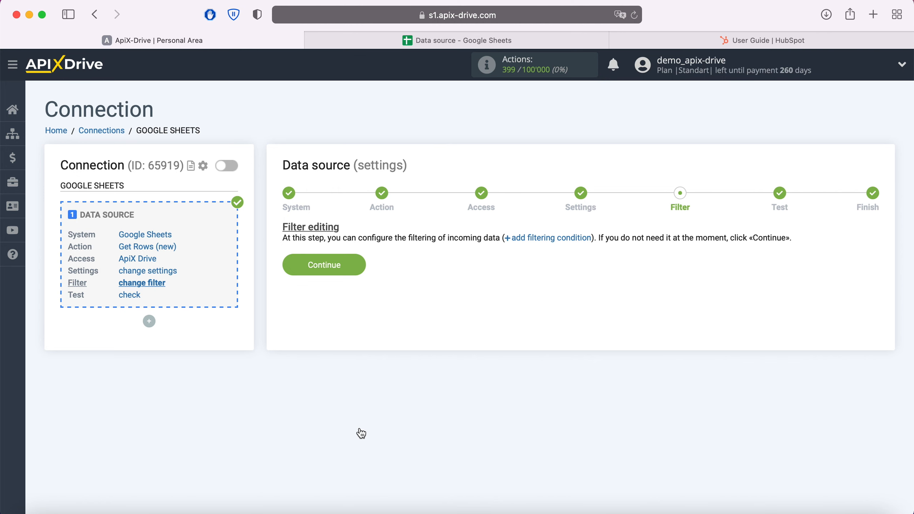
Step: Finish the data source setup without a filtering condition and start configuring data receiving
{"action": "left_click", "coordinate": [353, 266]}
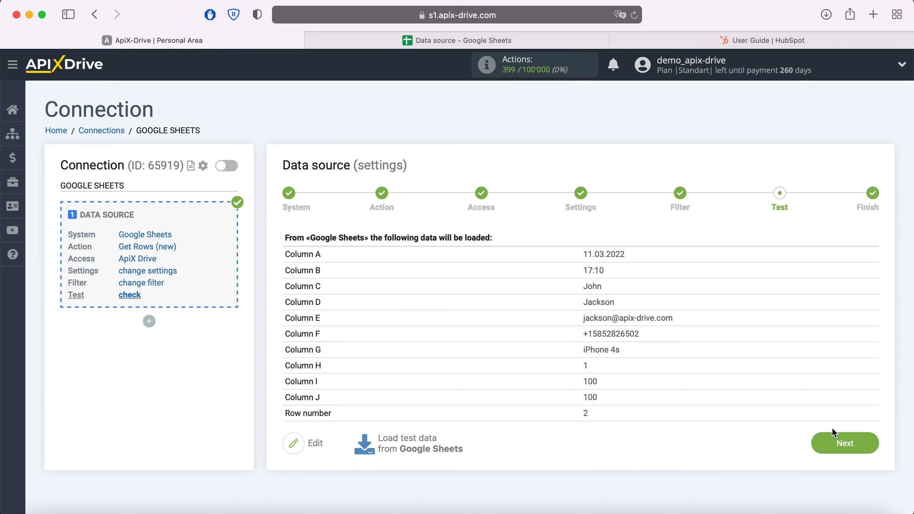
{"action": "left_click", "coordinate": [864, 445]}
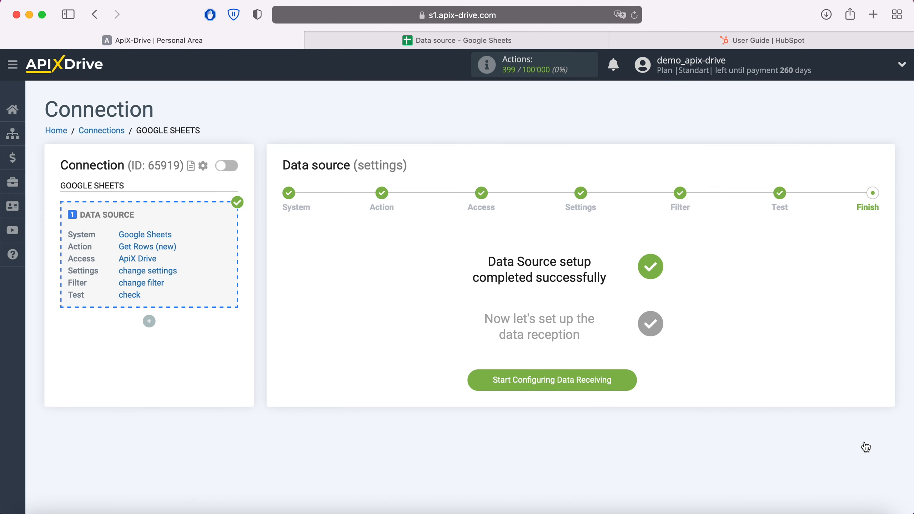
{"action": "left_click", "coordinate": [624, 384]}
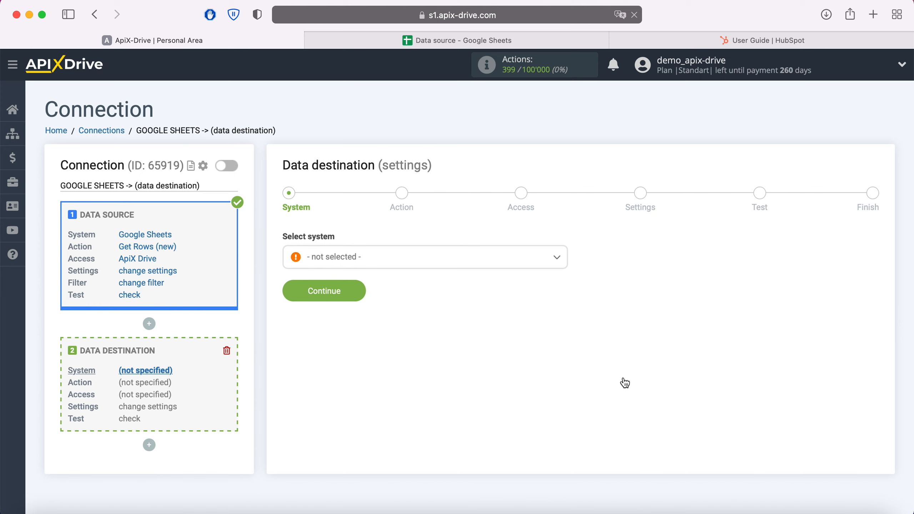
Step: Set Hubspot as the data destination system
{"action": "left_click", "coordinate": [488, 258]}
{"action": "scroll", "coordinate": [487, 333], "scroll_direction": "down", "scroll_amount": 5}
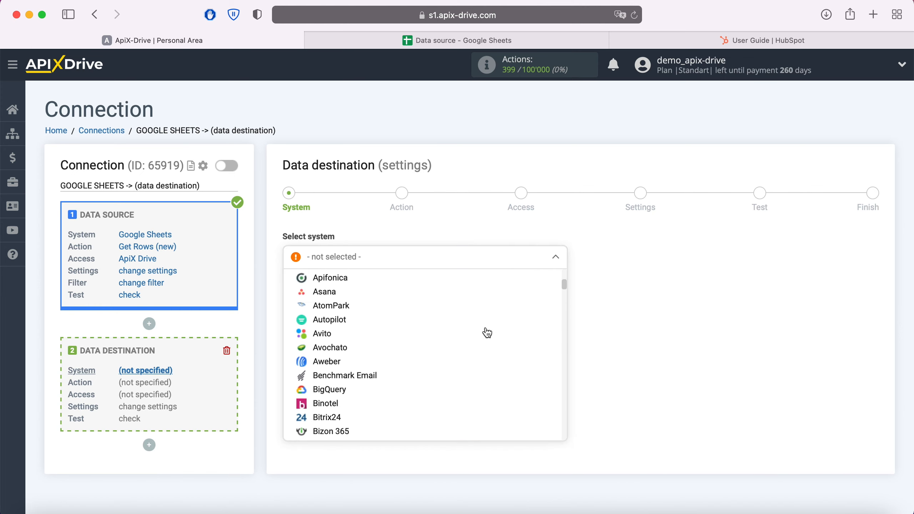
{"action": "scroll", "coordinate": [487, 333], "scroll_direction": "down", "scroll_amount": 15}
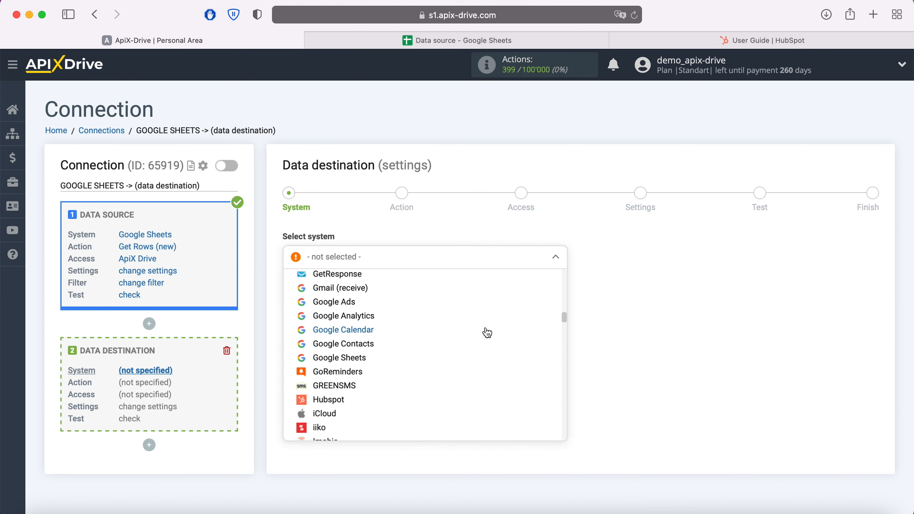
{"action": "scroll", "coordinate": [487, 333], "scroll_direction": "down", "scroll_amount": 2}
{"action": "left_click", "coordinate": [415, 352]}
{"action": "left_click", "coordinate": [362, 291]}
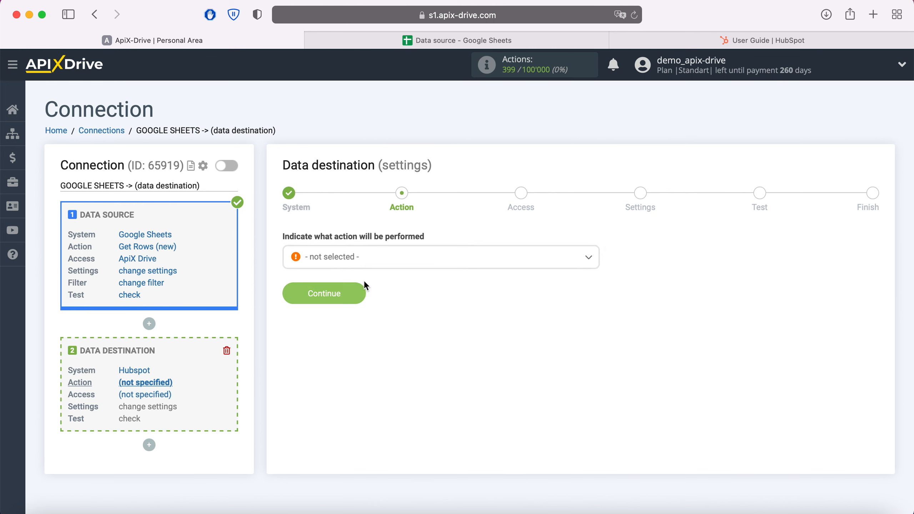
Step: Set the data destination action to Create Contacts and proceed to the access stage
{"action": "left_click", "coordinate": [374, 259]}
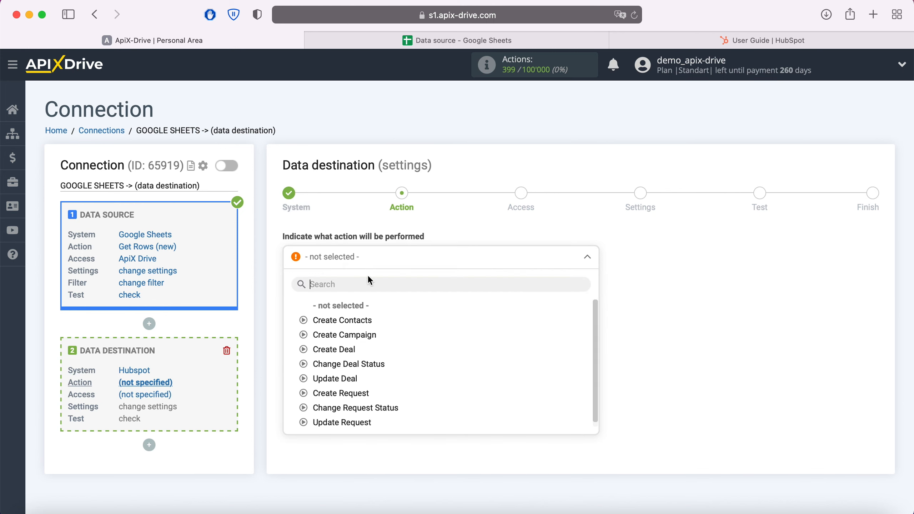
{"action": "left_click", "coordinate": [342, 320]}
{"action": "left_click", "coordinate": [357, 300]}
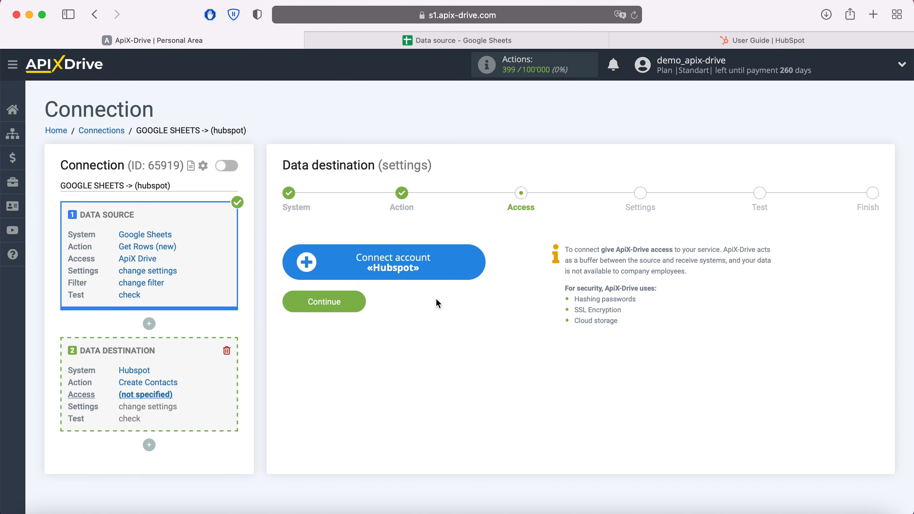
Step: Start connecting a Hubspot account, then switch to HubSpot and open the API key page in its integration settings
{"action": "left_click", "coordinate": [477, 262]}
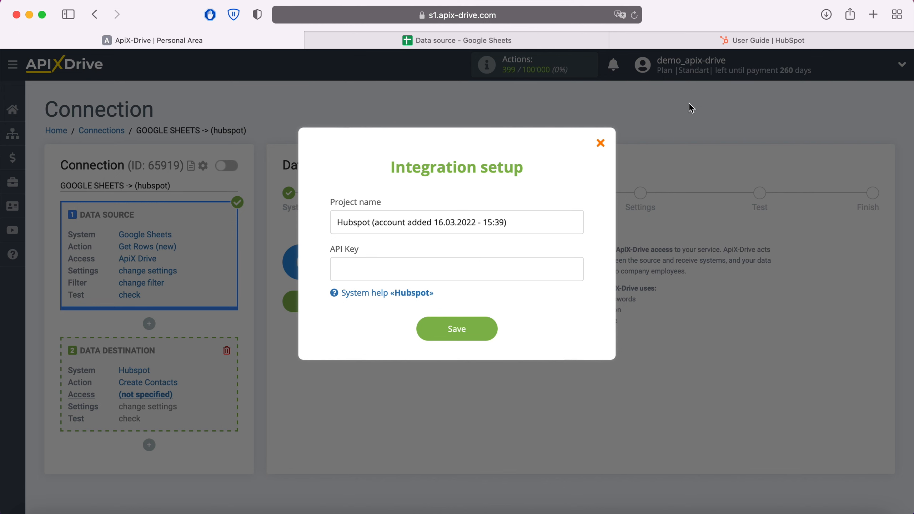
{"action": "left_click", "coordinate": [731, 43]}
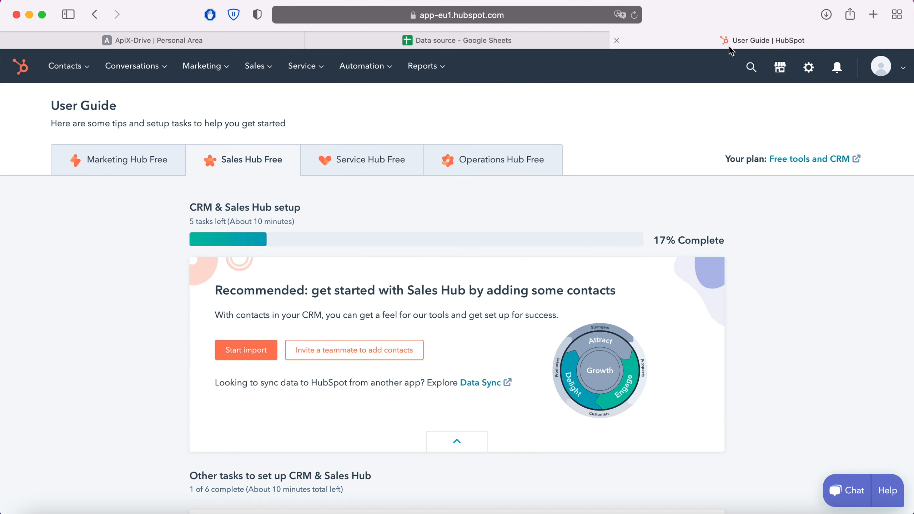
{"action": "left_click", "coordinate": [880, 68]}
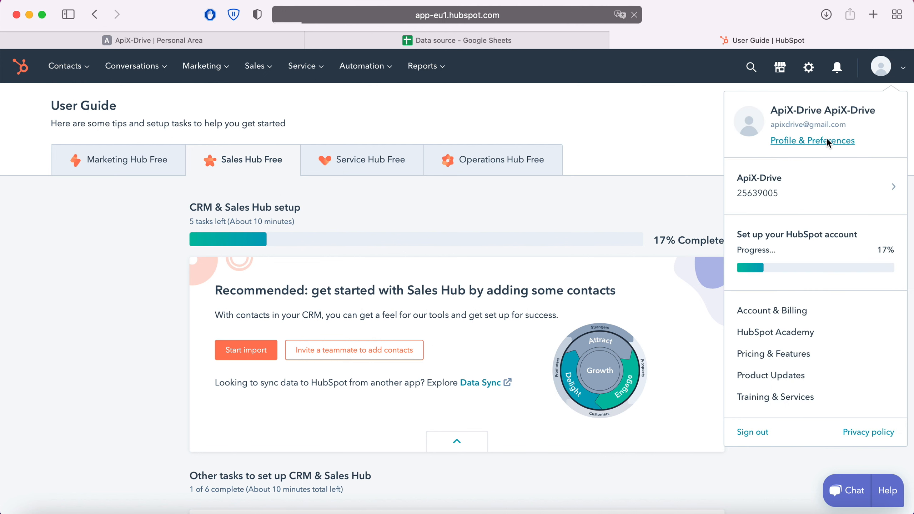
{"action": "left_click", "coordinate": [828, 141]}
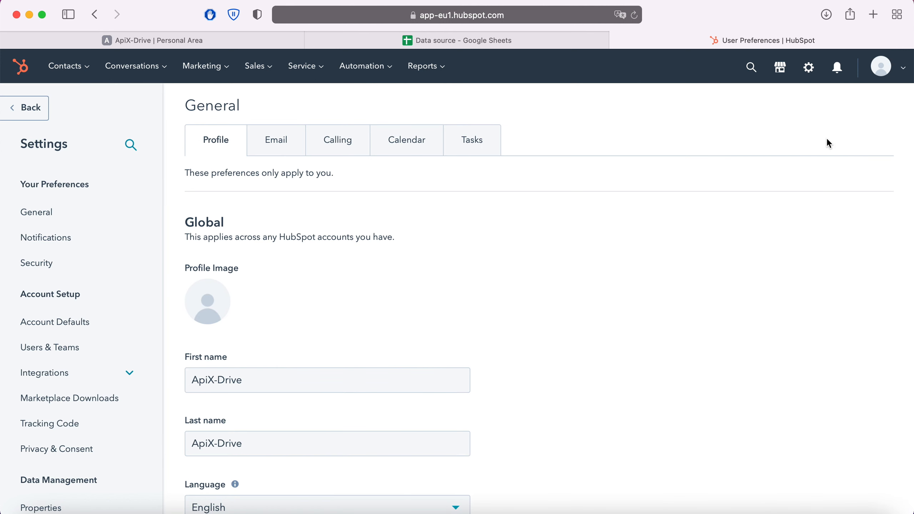
{"action": "left_click", "coordinate": [101, 375]}
{"action": "left_click", "coordinate": [48, 459]}
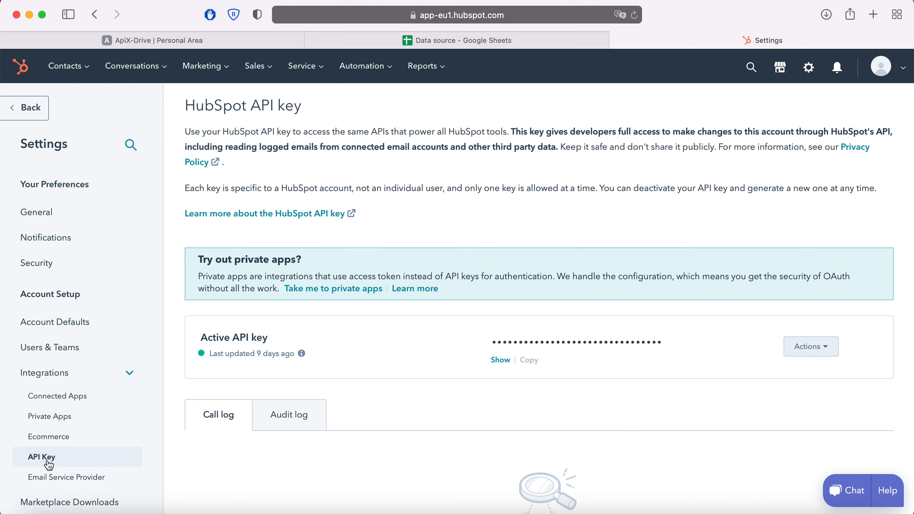
Step: Reveal the active HubSpot API key and copy it
{"action": "left_click", "coordinate": [501, 360]}
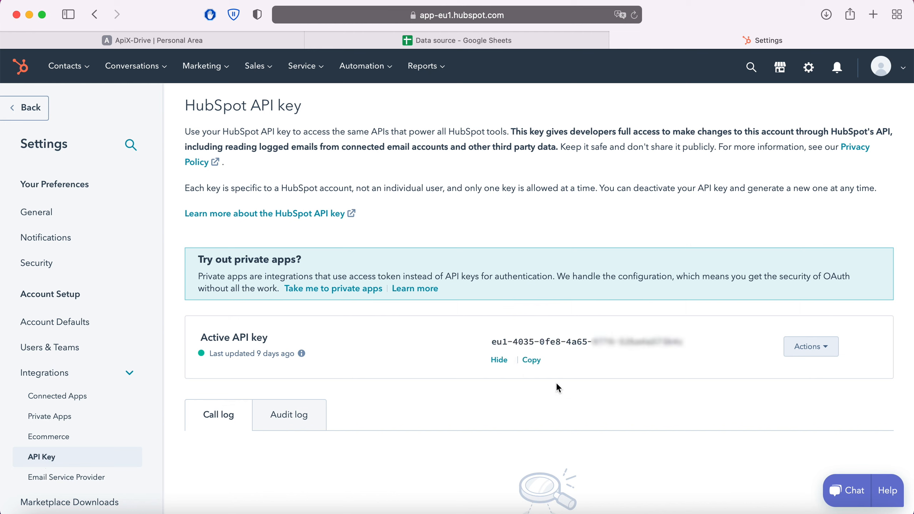
{"action": "left_click_drag", "start_coordinate": [492, 341], "coordinate": [690, 339]}
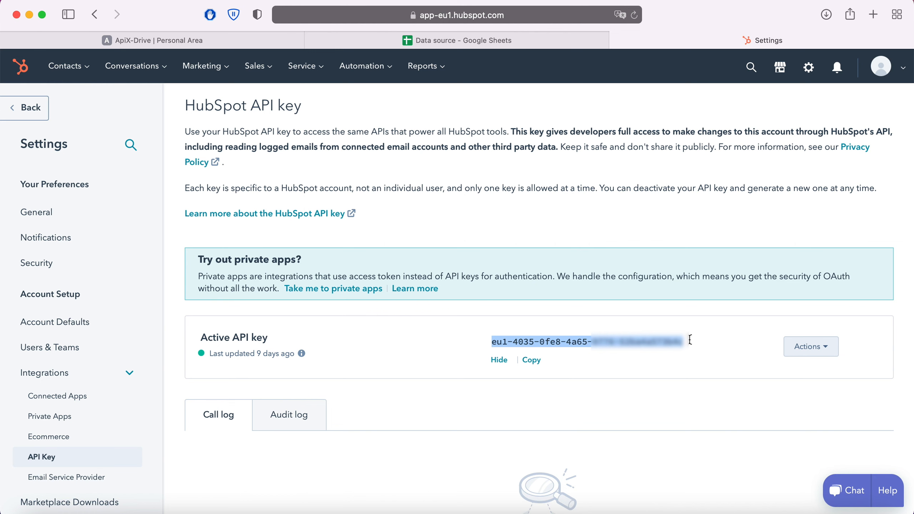
{"action": "right_click", "coordinate": [619, 340]}
{"action": "left_click", "coordinate": [626, 343]}
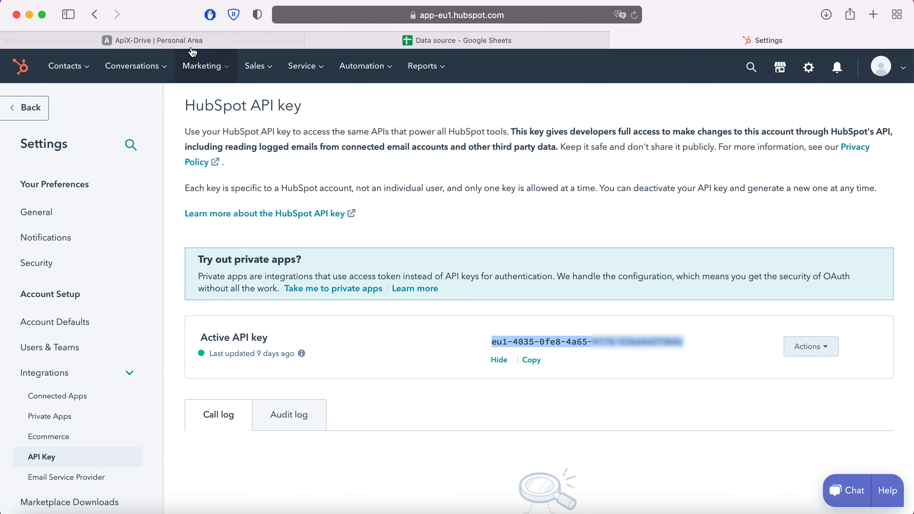
Step: Switch back to ApiX-Drive and paste the API key into the Hubspot integration setup
{"action": "left_click", "coordinate": [190, 42]}
{"action": "right_click", "coordinate": [402, 276]}
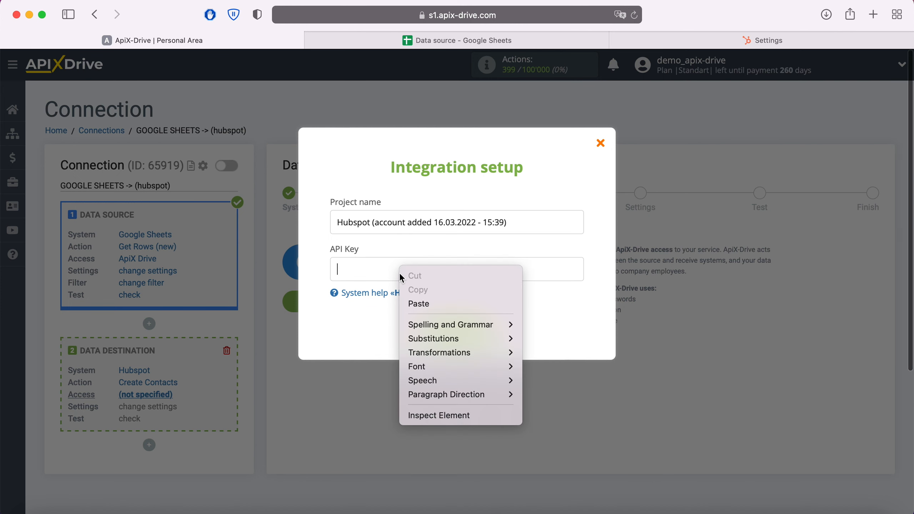
{"action": "left_click", "coordinate": [432, 303]}
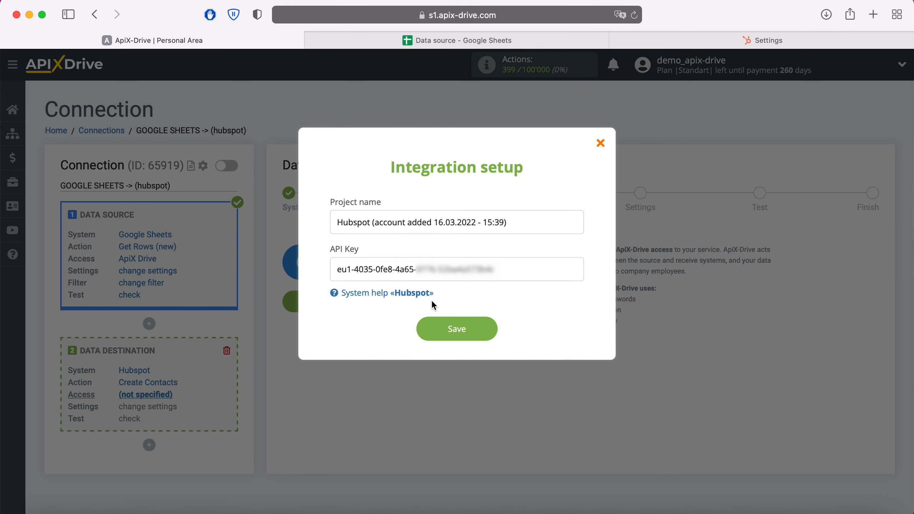
Step: Save the Hubspot integration setup and proceed with the connected account to the data destination settings
{"action": "left_click", "coordinate": [484, 326]}
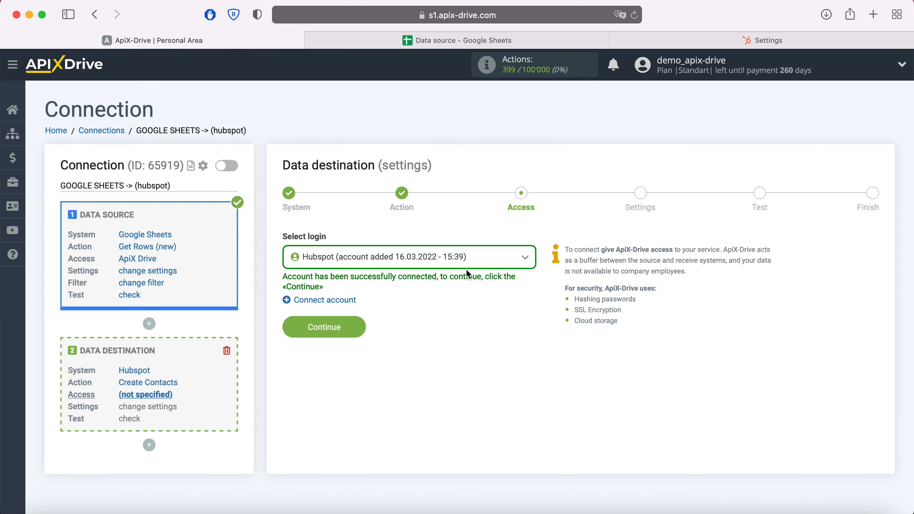
{"action": "left_click", "coordinate": [358, 328]}
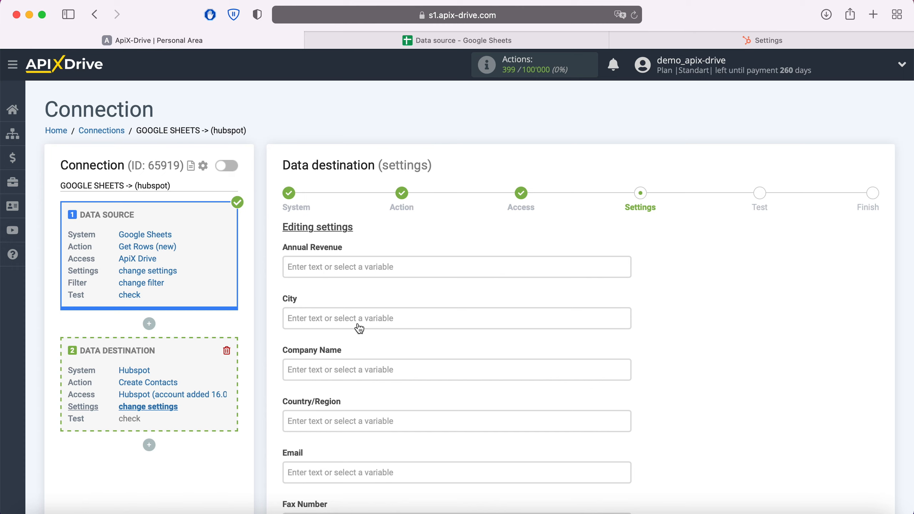
Step: Map the contact's Email field to Google Sheets Column E and Fax Number to Column F
{"action": "scroll", "coordinate": [359, 328], "scroll_direction": "down", "scroll_amount": 5}
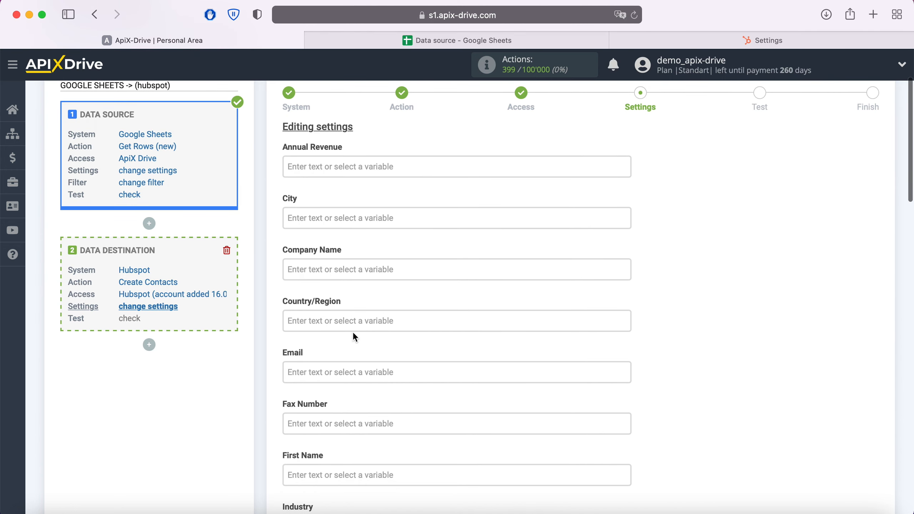
{"action": "left_click", "coordinate": [330, 373]}
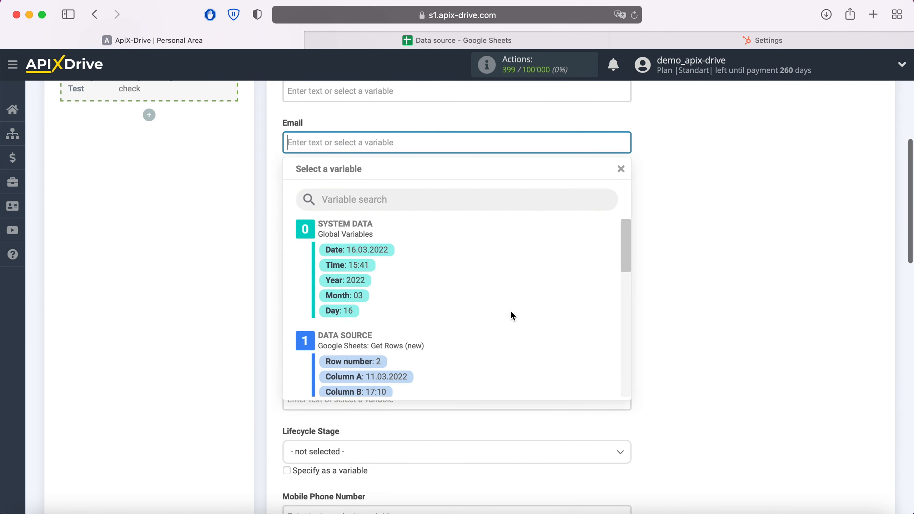
{"action": "scroll", "coordinate": [512, 316], "scroll_direction": "down", "scroll_amount": 5}
{"action": "left_click", "coordinate": [421, 361]}
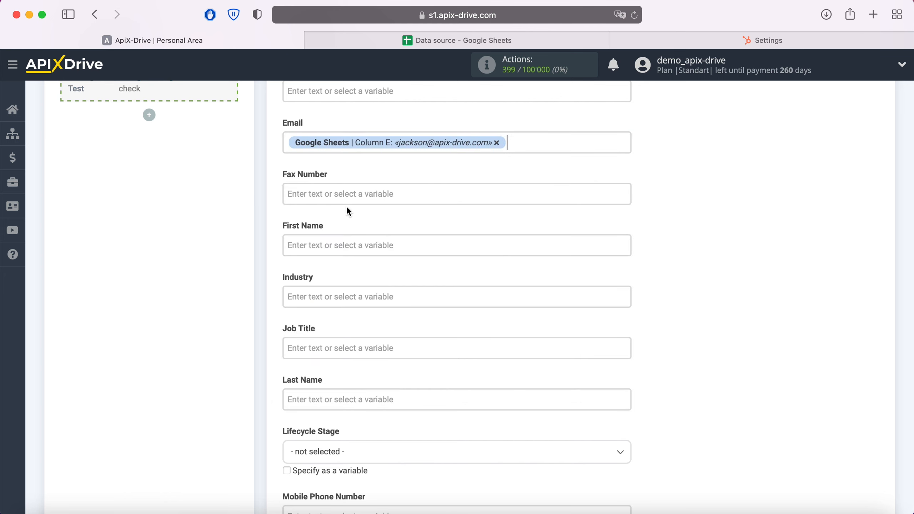
{"action": "left_click", "coordinate": [347, 190]}
{"action": "scroll", "coordinate": [509, 338], "scroll_direction": "down", "scroll_amount": 3}
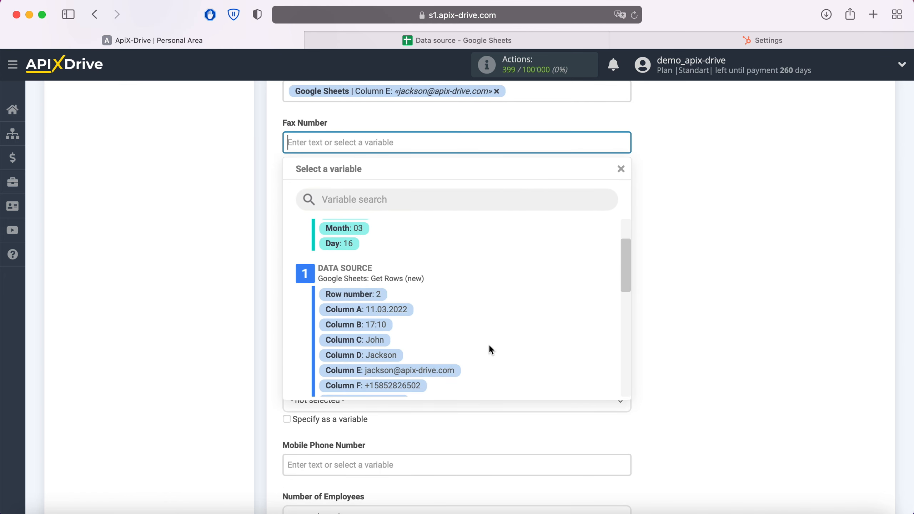
{"action": "left_click", "coordinate": [417, 388]}
Step: Map the First Name field to Google Sheets Column C and Last Name to Column D
{"action": "left_click", "coordinate": [344, 196]}
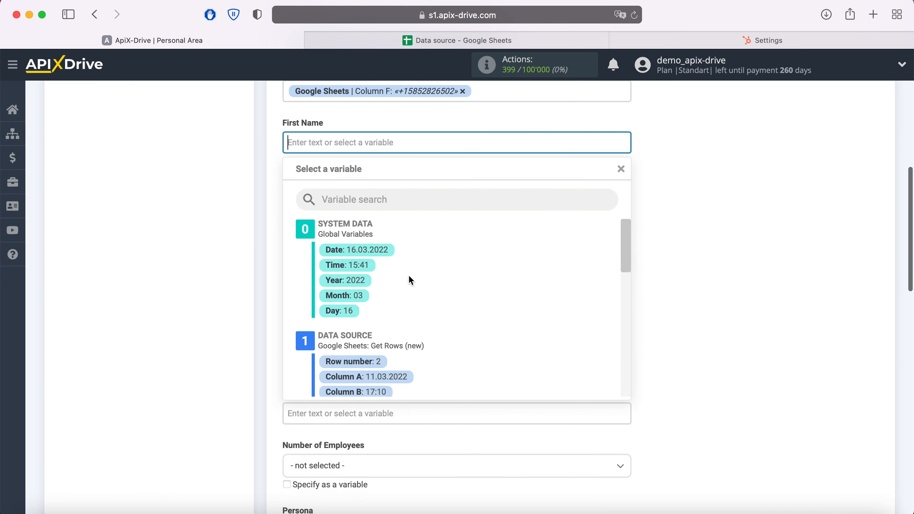
{"action": "scroll", "coordinate": [475, 269], "scroll_direction": "down", "scroll_amount": 3}
{"action": "left_click", "coordinate": [380, 298]}
{"action": "scroll", "coordinate": [379, 298], "scroll_direction": "down", "scroll_amount": 3}
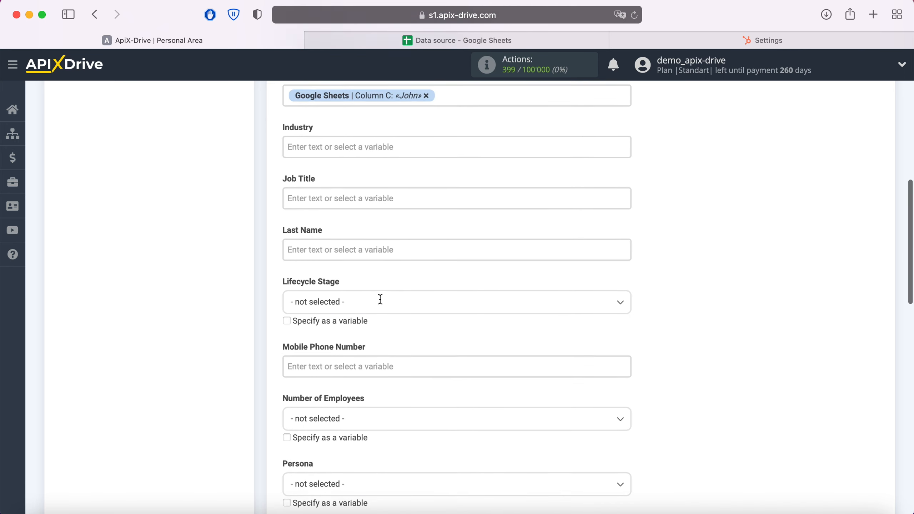
{"action": "left_click", "coordinate": [333, 223]}
{"action": "scroll", "coordinate": [474, 313], "scroll_direction": "down", "scroll_amount": 5}
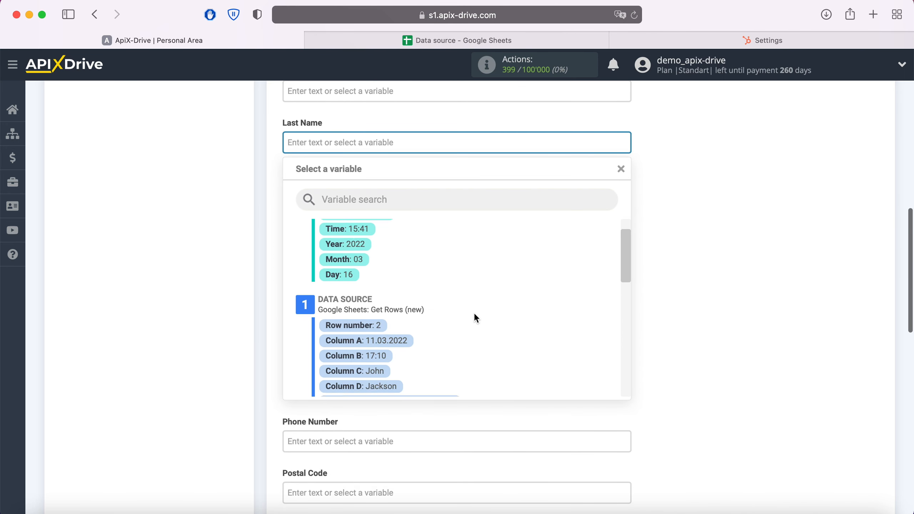
{"action": "left_click", "coordinate": [377, 330]}
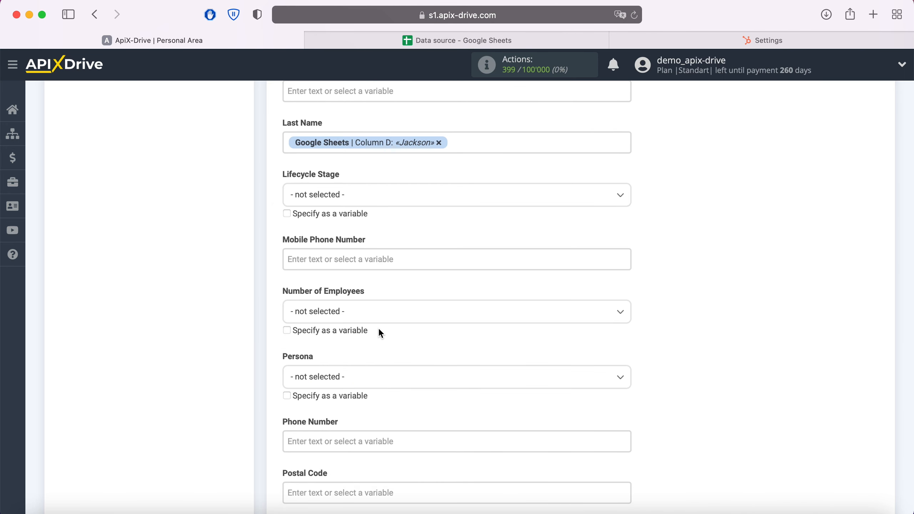
Step: Map both the Mobile Phone Number and Phone Number fields to Google Sheets Column F
{"action": "left_click", "coordinate": [359, 252]}
{"action": "scroll", "coordinate": [486, 290], "scroll_direction": "down", "scroll_amount": 5}
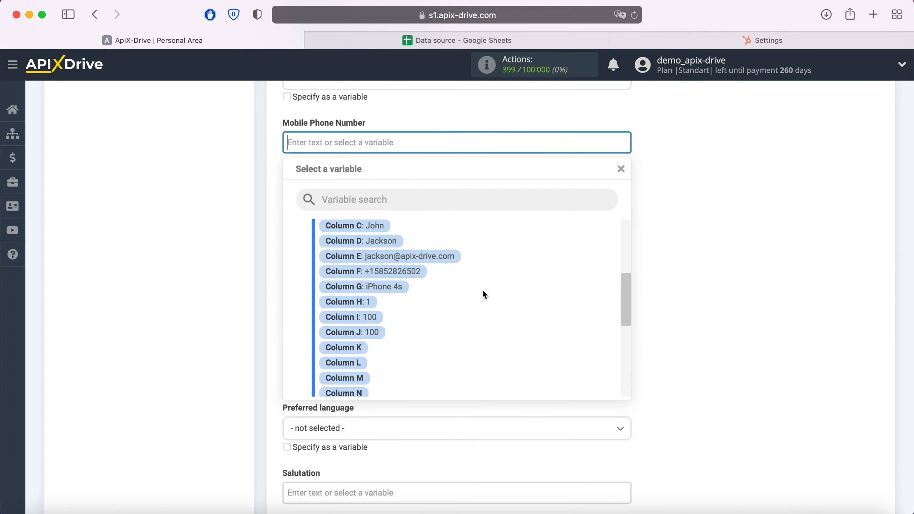
{"action": "left_click", "coordinate": [413, 280]}
{"action": "left_click", "coordinate": [376, 323]}
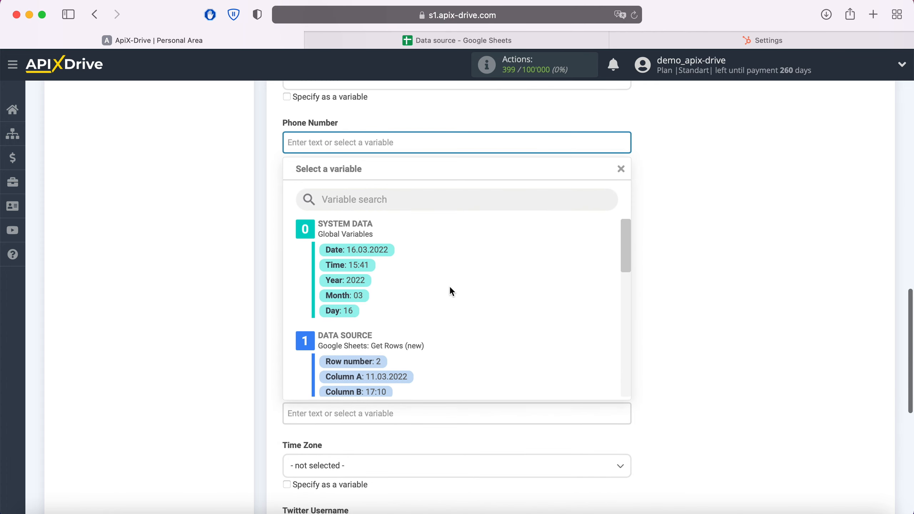
{"action": "scroll", "coordinate": [457, 288], "scroll_direction": "down", "scroll_amount": 3}
{"action": "left_click", "coordinate": [402, 335]}
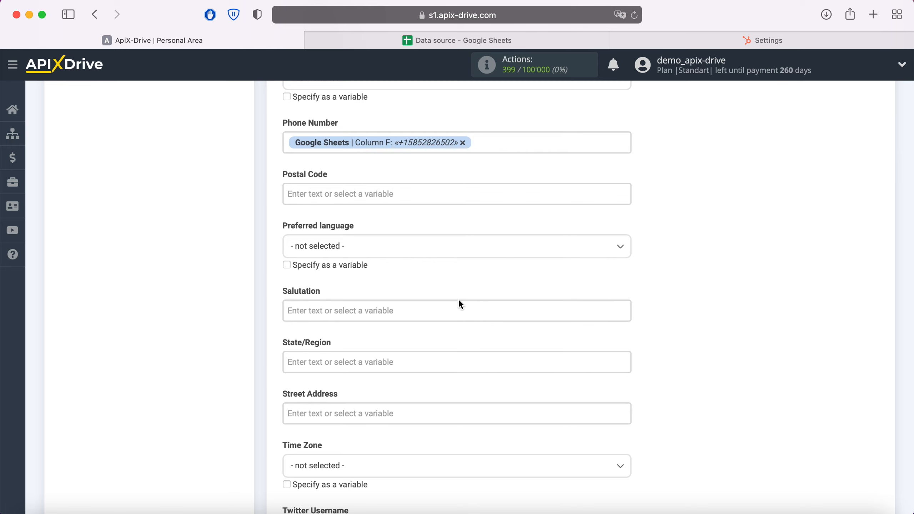
Step: Confirm the field mapping to reach the test stage and send test data to Hubspot
{"action": "scroll", "coordinate": [459, 301], "scroll_direction": "down", "scroll_amount": 3}
{"action": "scroll", "coordinate": [459, 301], "scroll_direction": "down", "scroll_amount": 3}
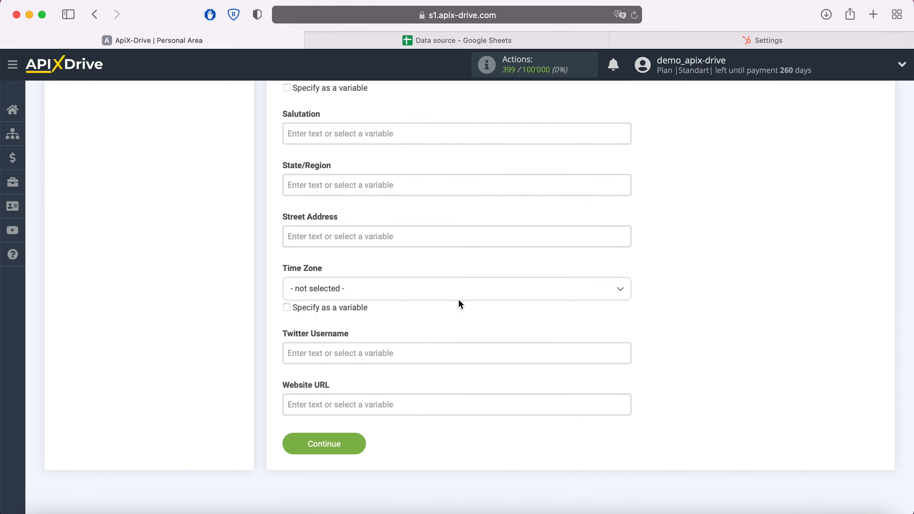
{"action": "left_click", "coordinate": [350, 445]}
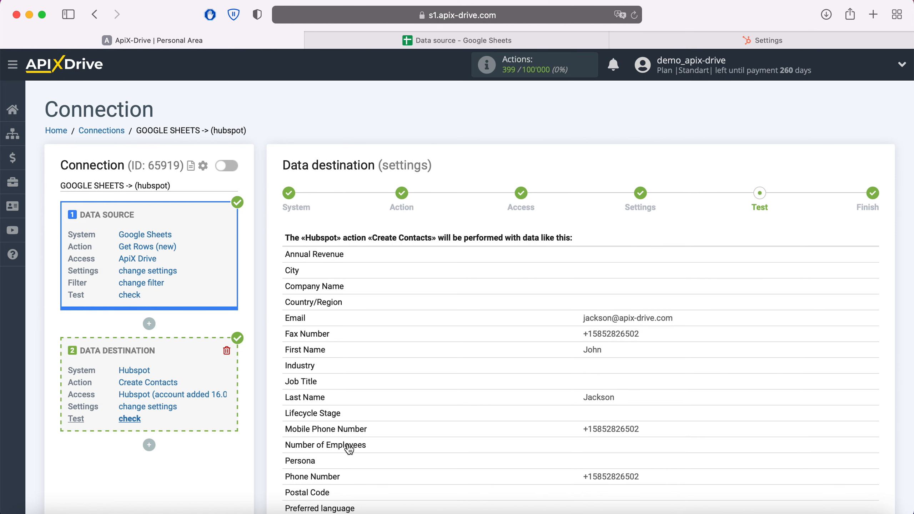
{"action": "scroll", "coordinate": [348, 446], "scroll_direction": "down", "scroll_amount": 7}
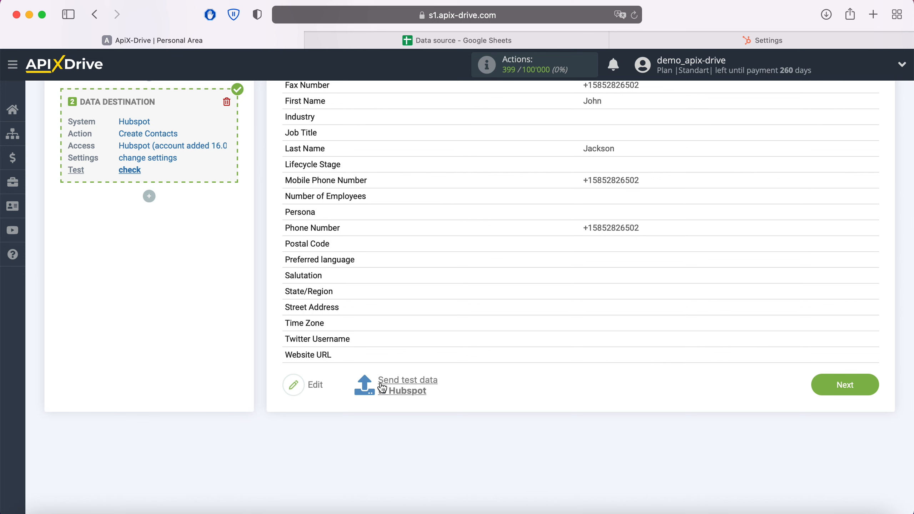
{"action": "left_click", "coordinate": [393, 385]}
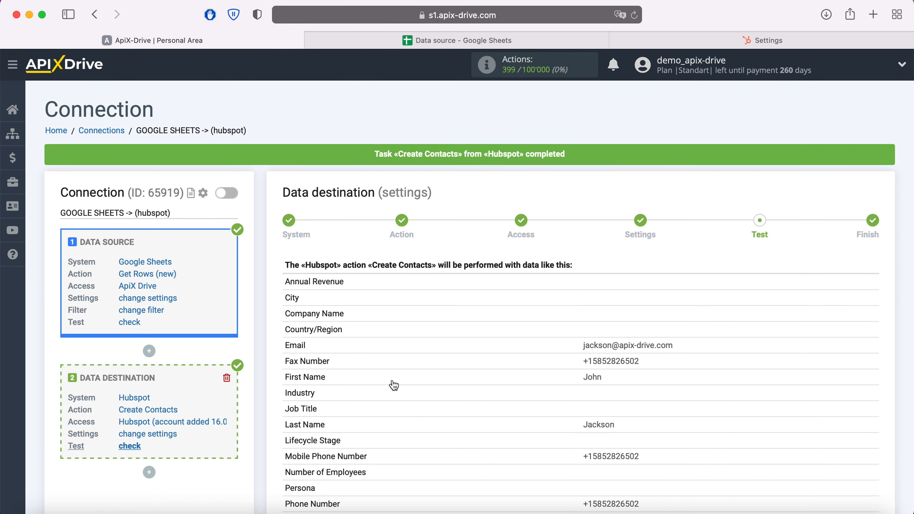
Step: Switch to HubSpot, go to the contacts list and open the contact created by the test to check its data
{"action": "left_click", "coordinate": [762, 38]}
{"action": "left_click", "coordinate": [66, 66]}
{"action": "left_click", "coordinate": [76, 102]}
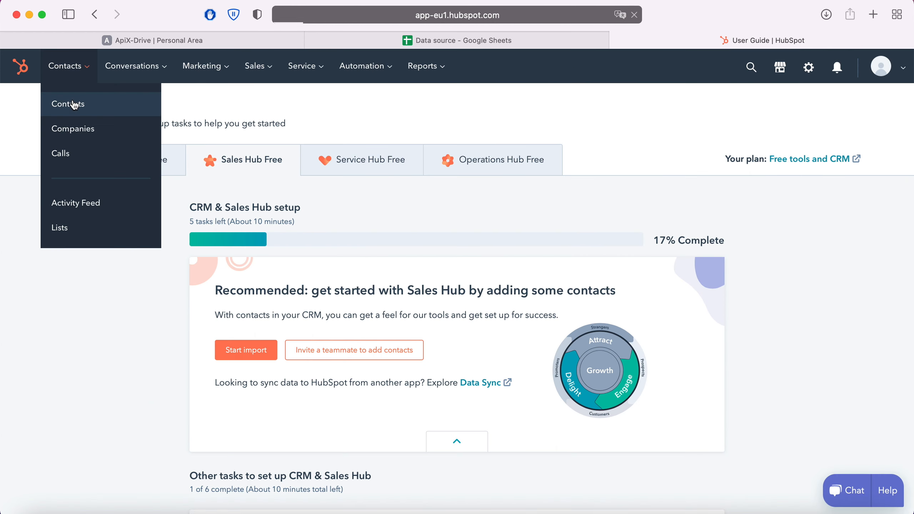
{"action": "left_click", "coordinate": [123, 254]}
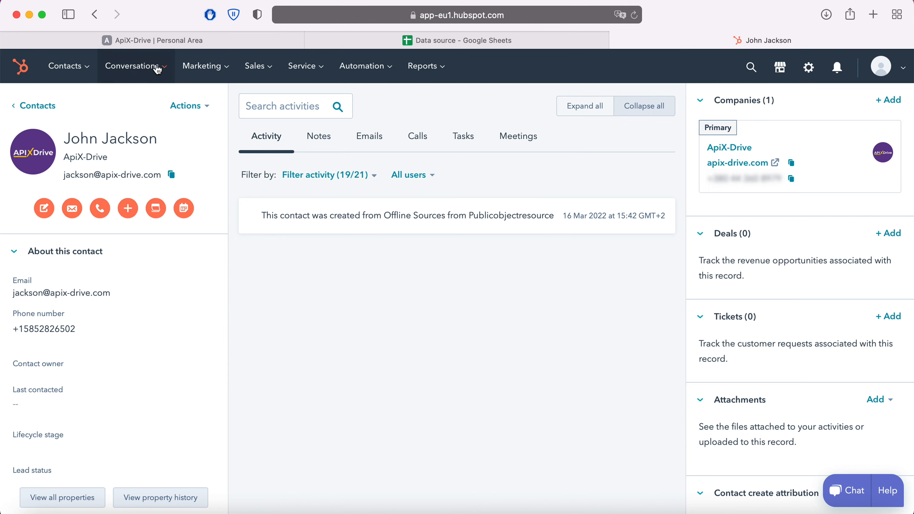
Step: Switch back to ApiX-Drive, finish the data destination setup and enable automatic updates for the connection
{"action": "left_click", "coordinate": [149, 40]}
{"action": "scroll", "coordinate": [767, 346], "scroll_direction": "down", "scroll_amount": 5}
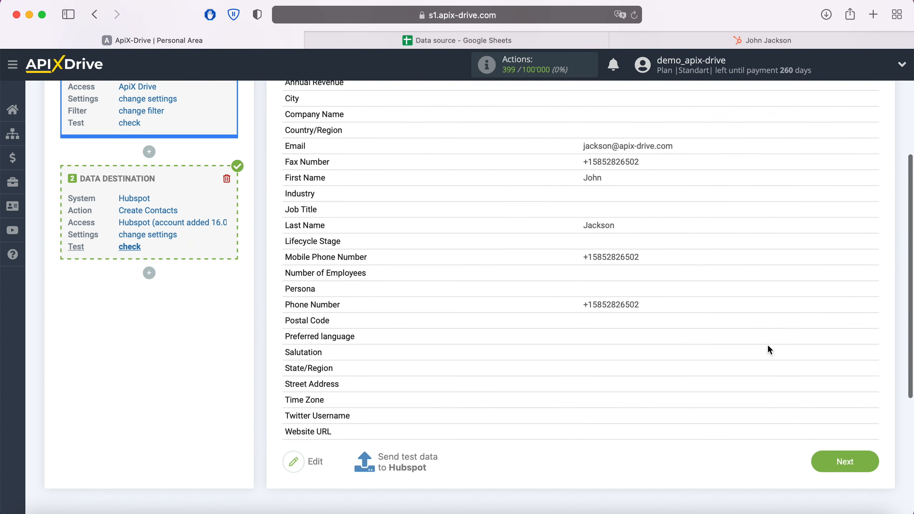
{"action": "left_click", "coordinate": [869, 461]}
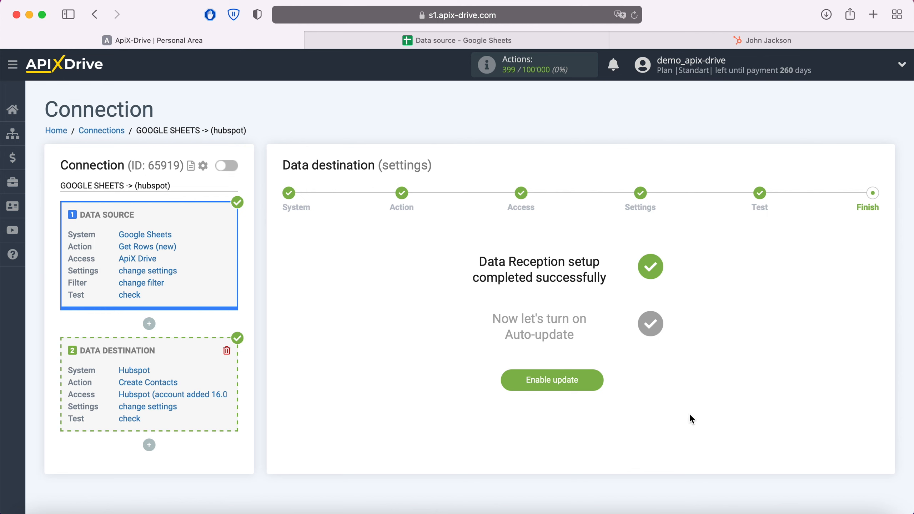
{"action": "left_click", "coordinate": [595, 381]}
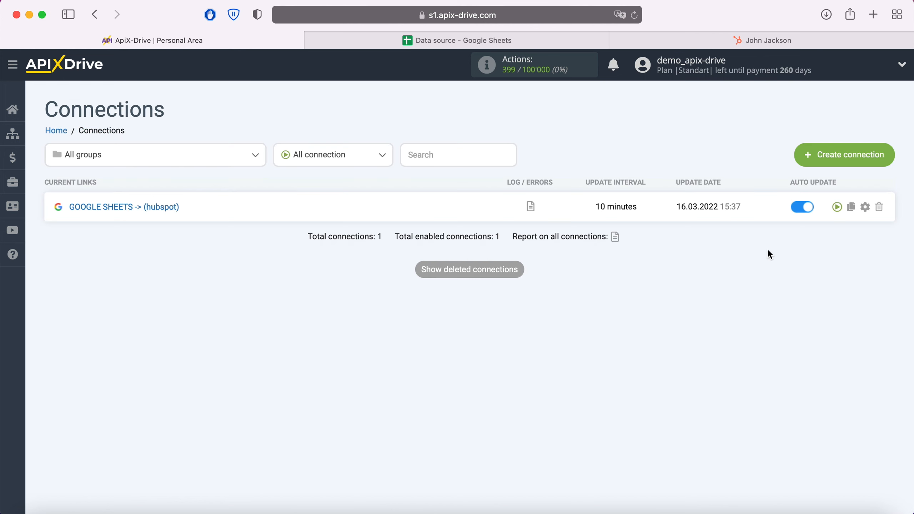
Step: Set the update interval of the GOOGLE SHEETS -> (hubspot) connection to 5 minutes and save its setup
{"action": "left_click", "coordinate": [866, 207]}
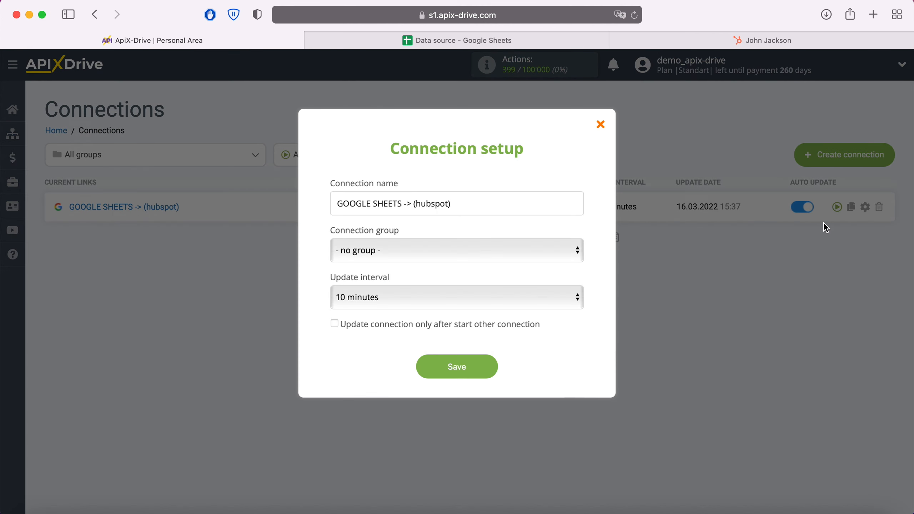
{"action": "left_click", "coordinate": [447, 300]}
{"action": "left_click", "coordinate": [414, 283]}
{"action": "left_click", "coordinate": [491, 363]}
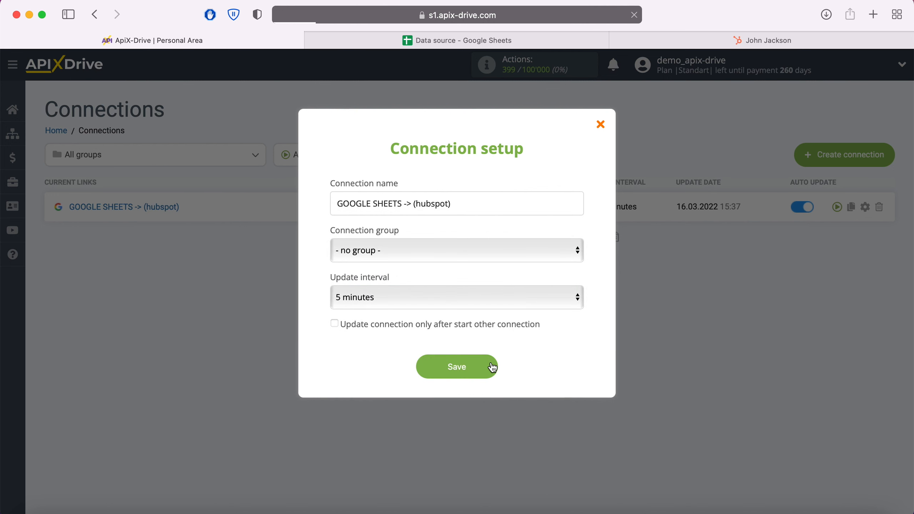